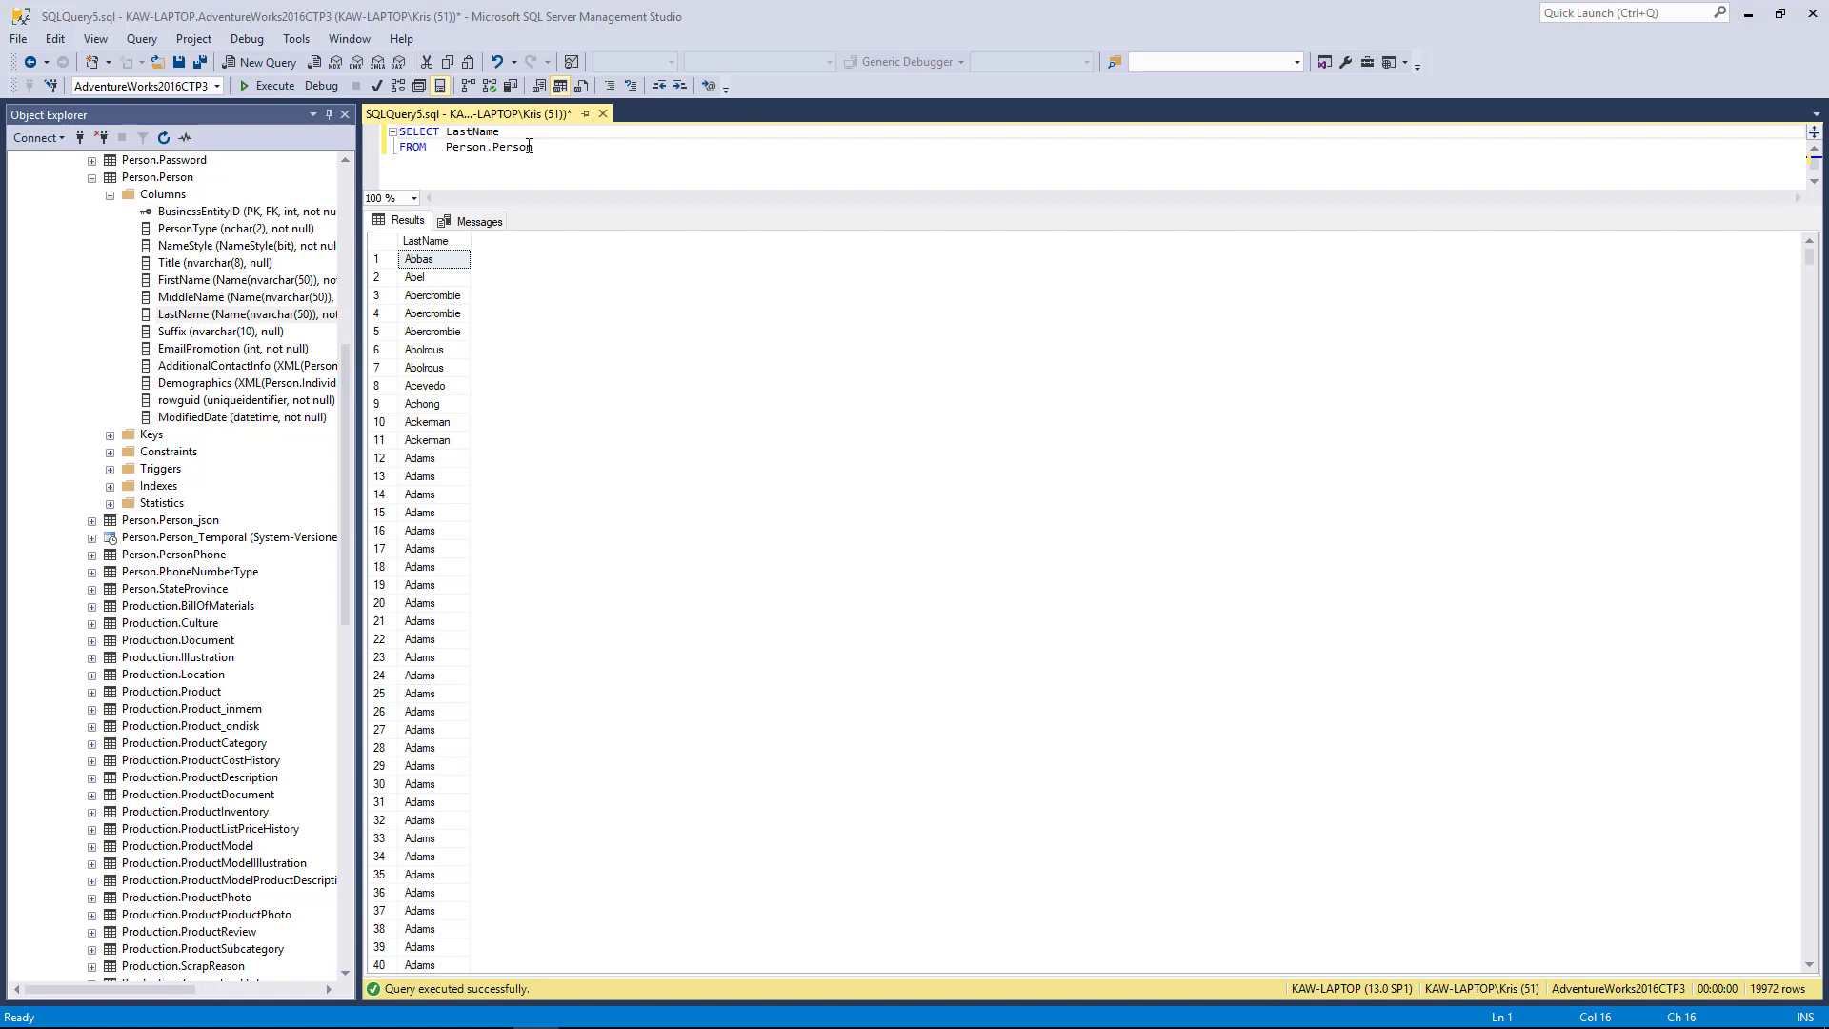
Alias LastName as SirName and rerun the query, returning 19,972 rows.
drag(534, 148, 394, 130)
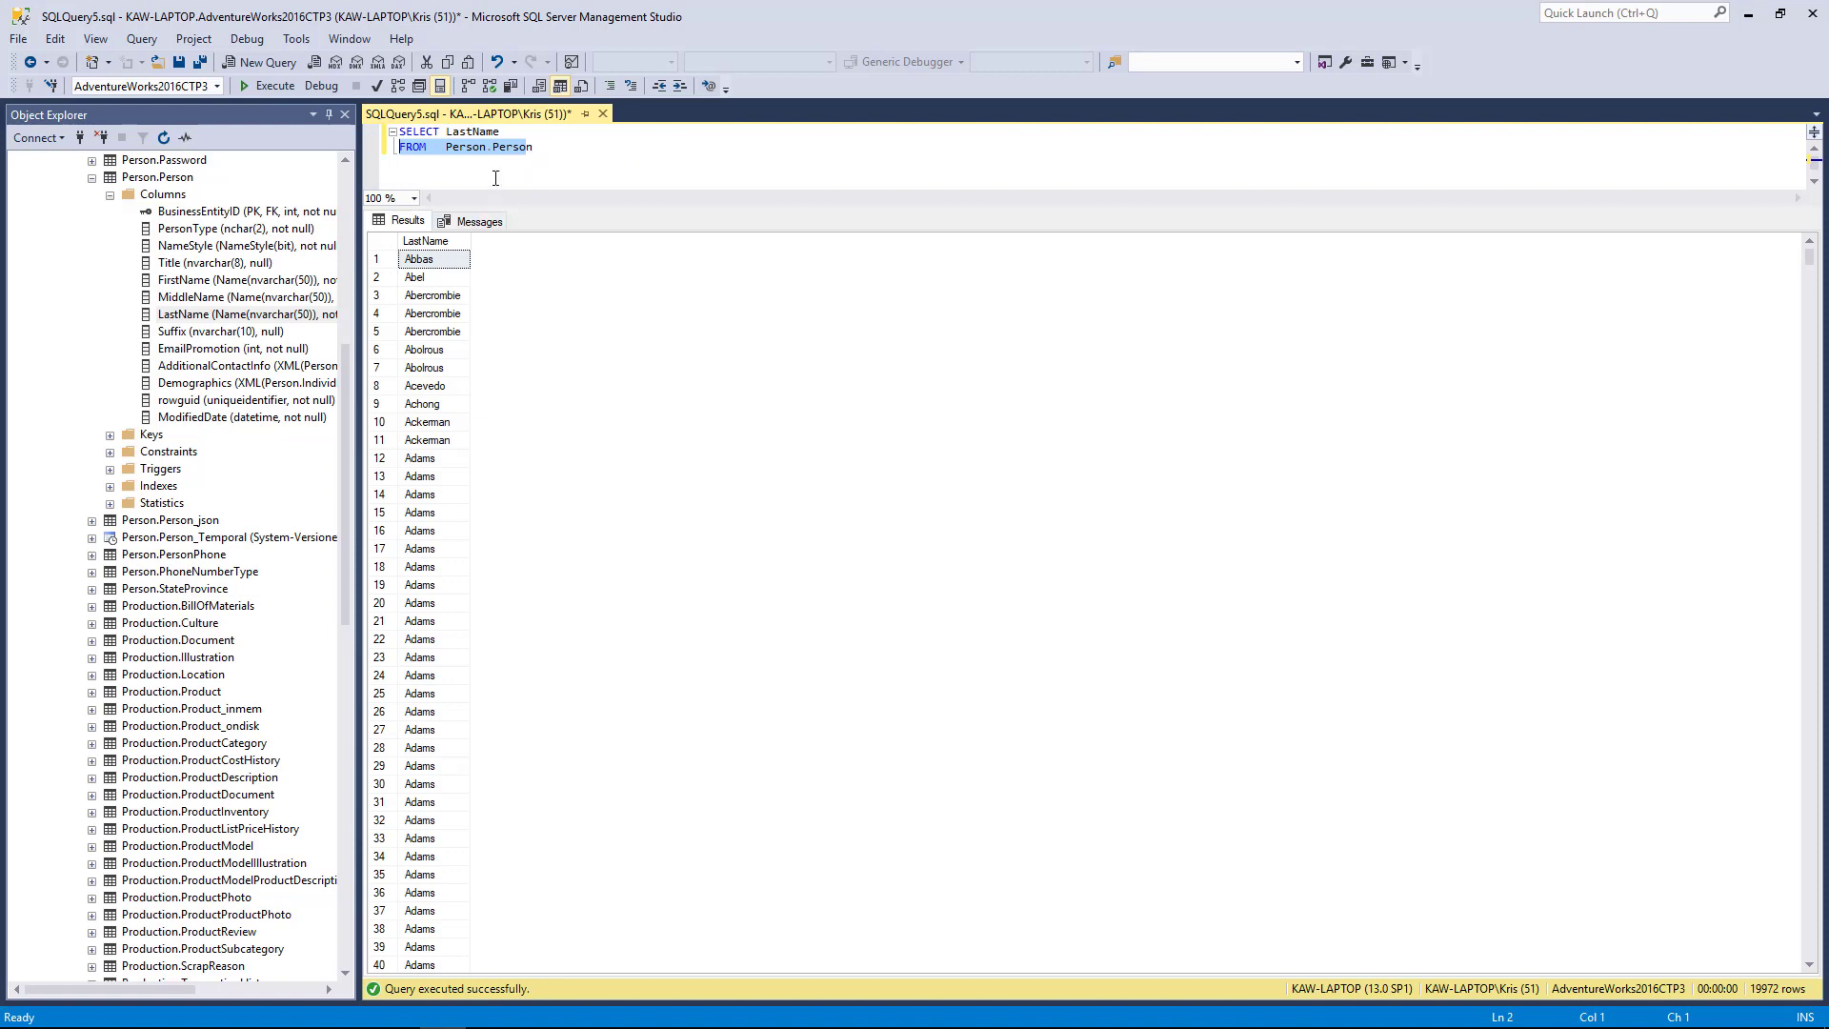
click(408, 221)
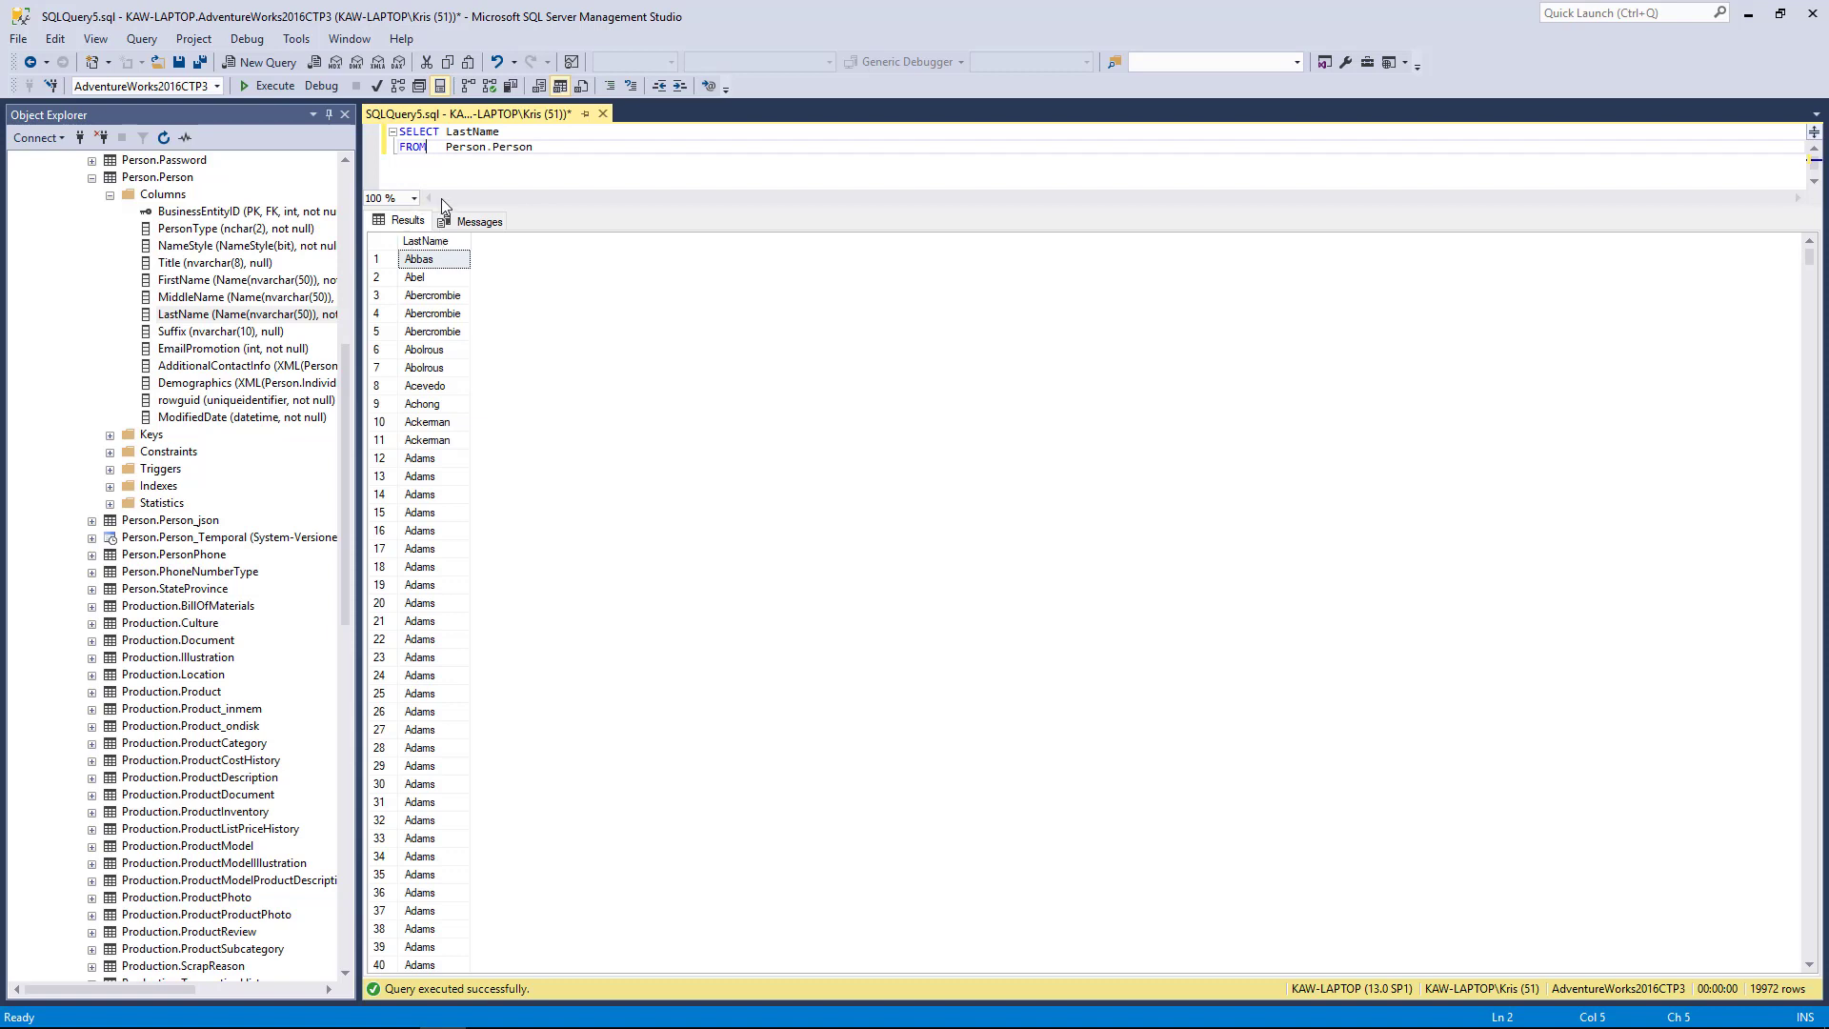
click(504, 131)
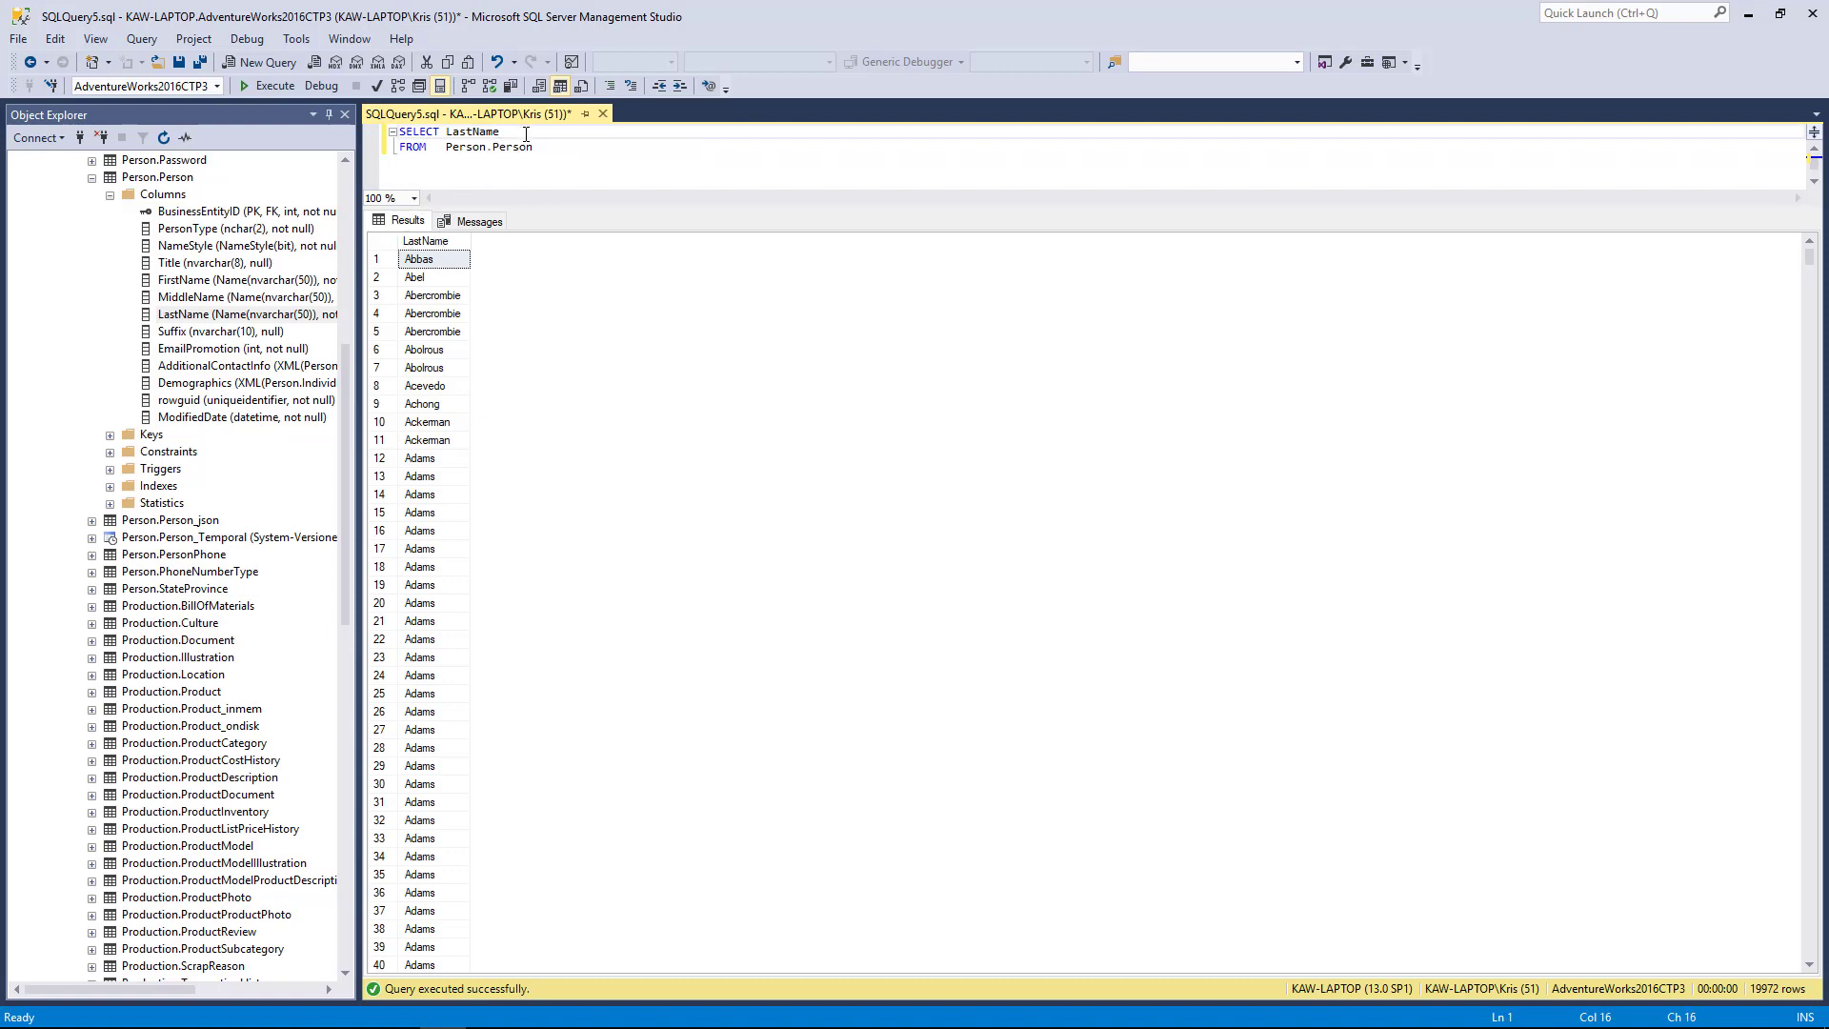
text(AS)
text( Sir)
key(BackSpace)
key(BackSpace)
text(Name)
click(534, 147)
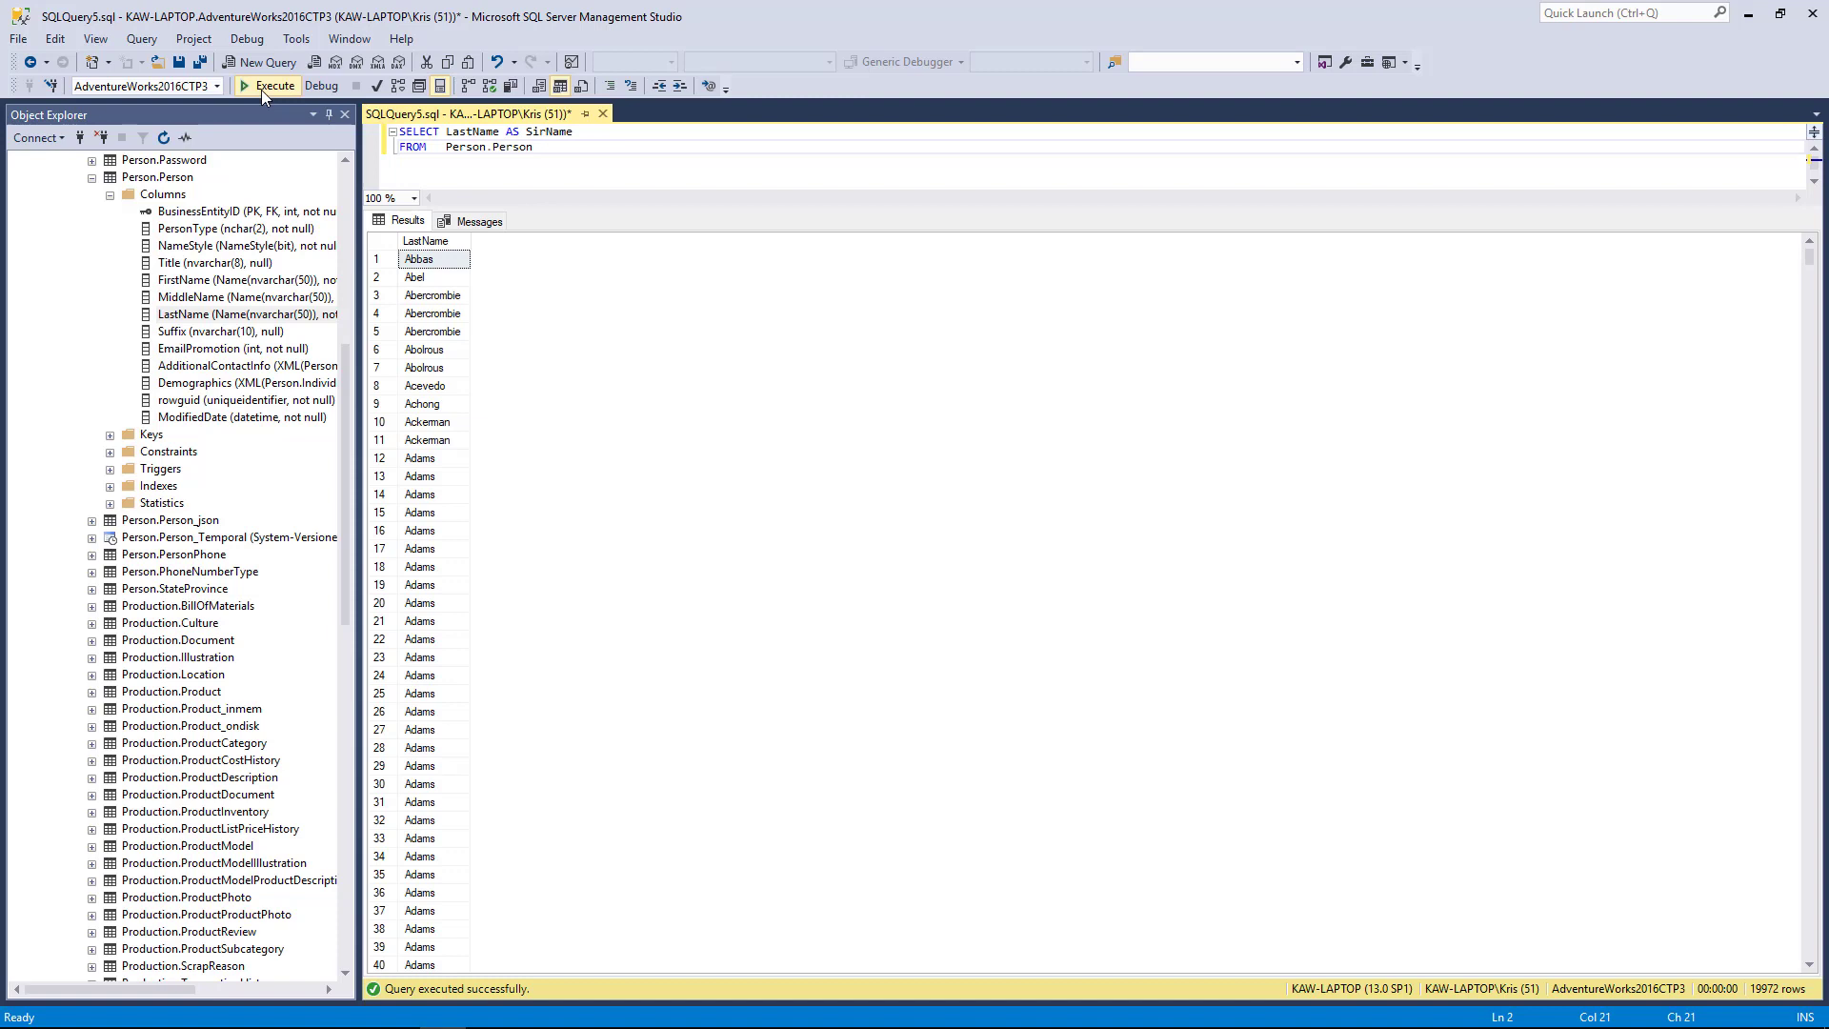
click(262, 91)
Replace the SirName alias with UPPER(LastName) and rerun for 19,972 uppercase surnames.
mouse_move(535, 148)
mouse_down()
mouse_move(574, 132)
mouse_move(502, 133)
mouse_up()
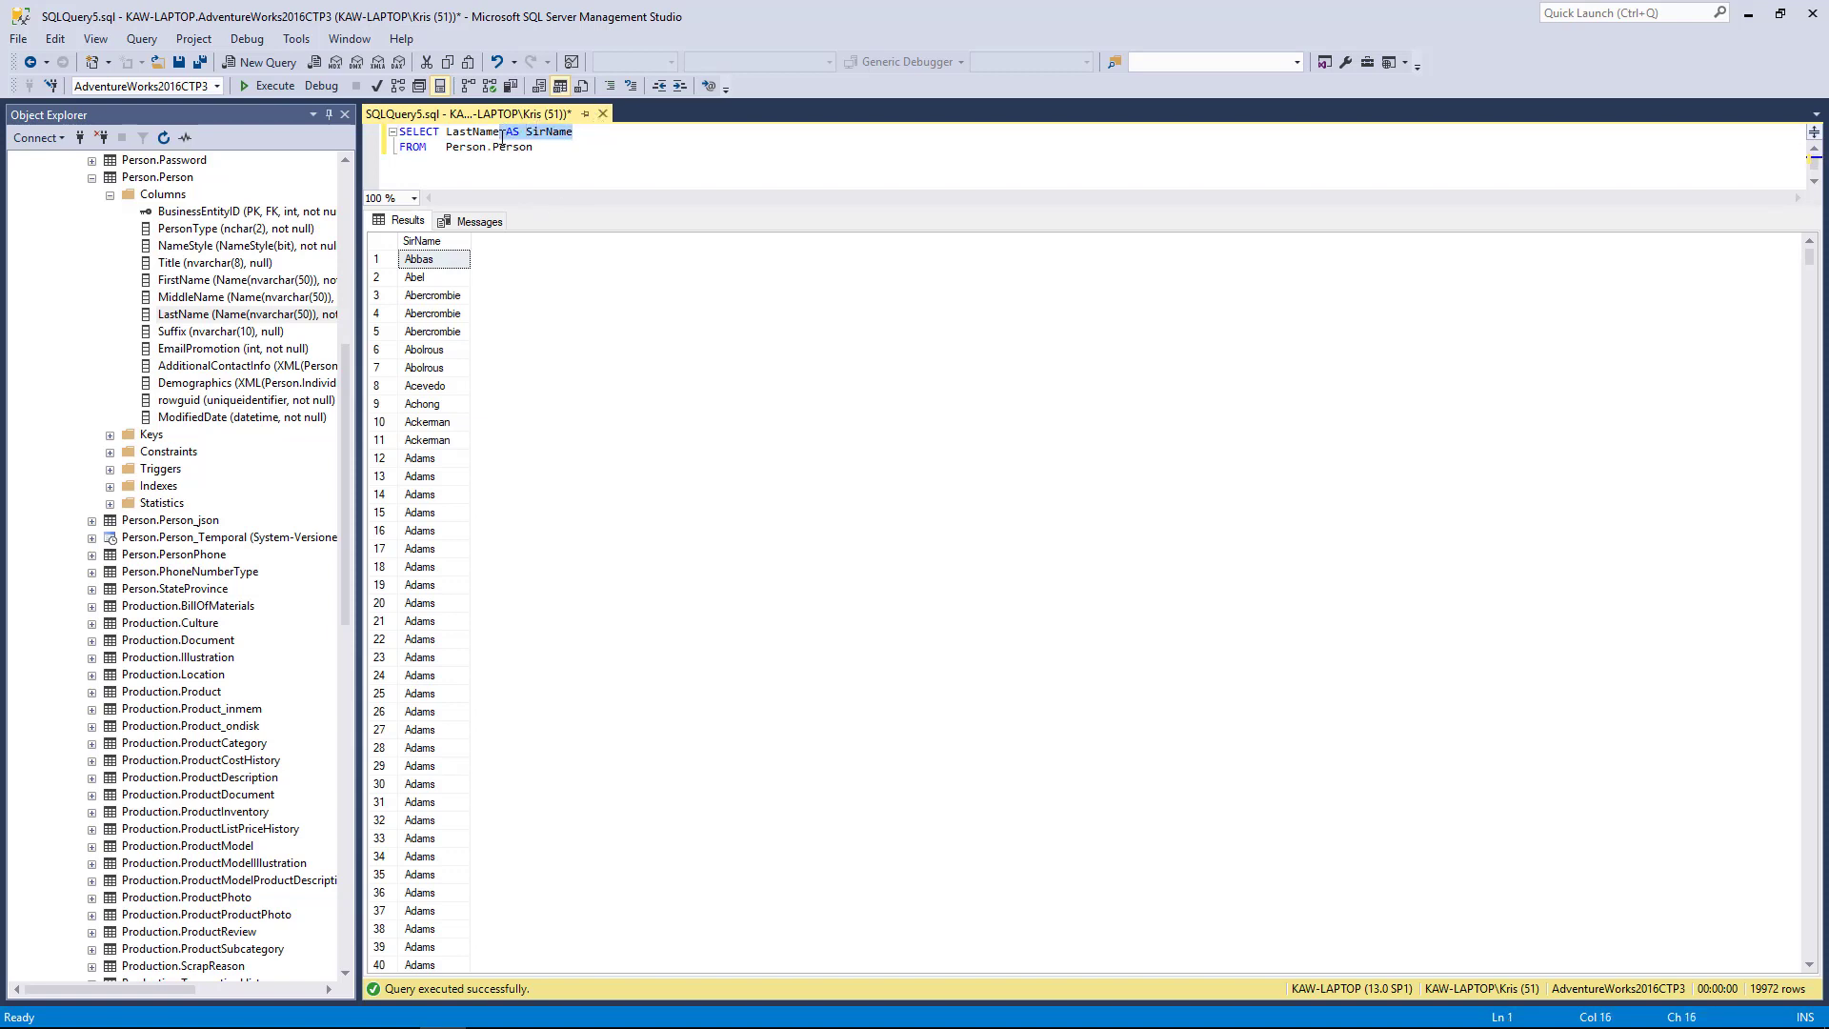
text(\)
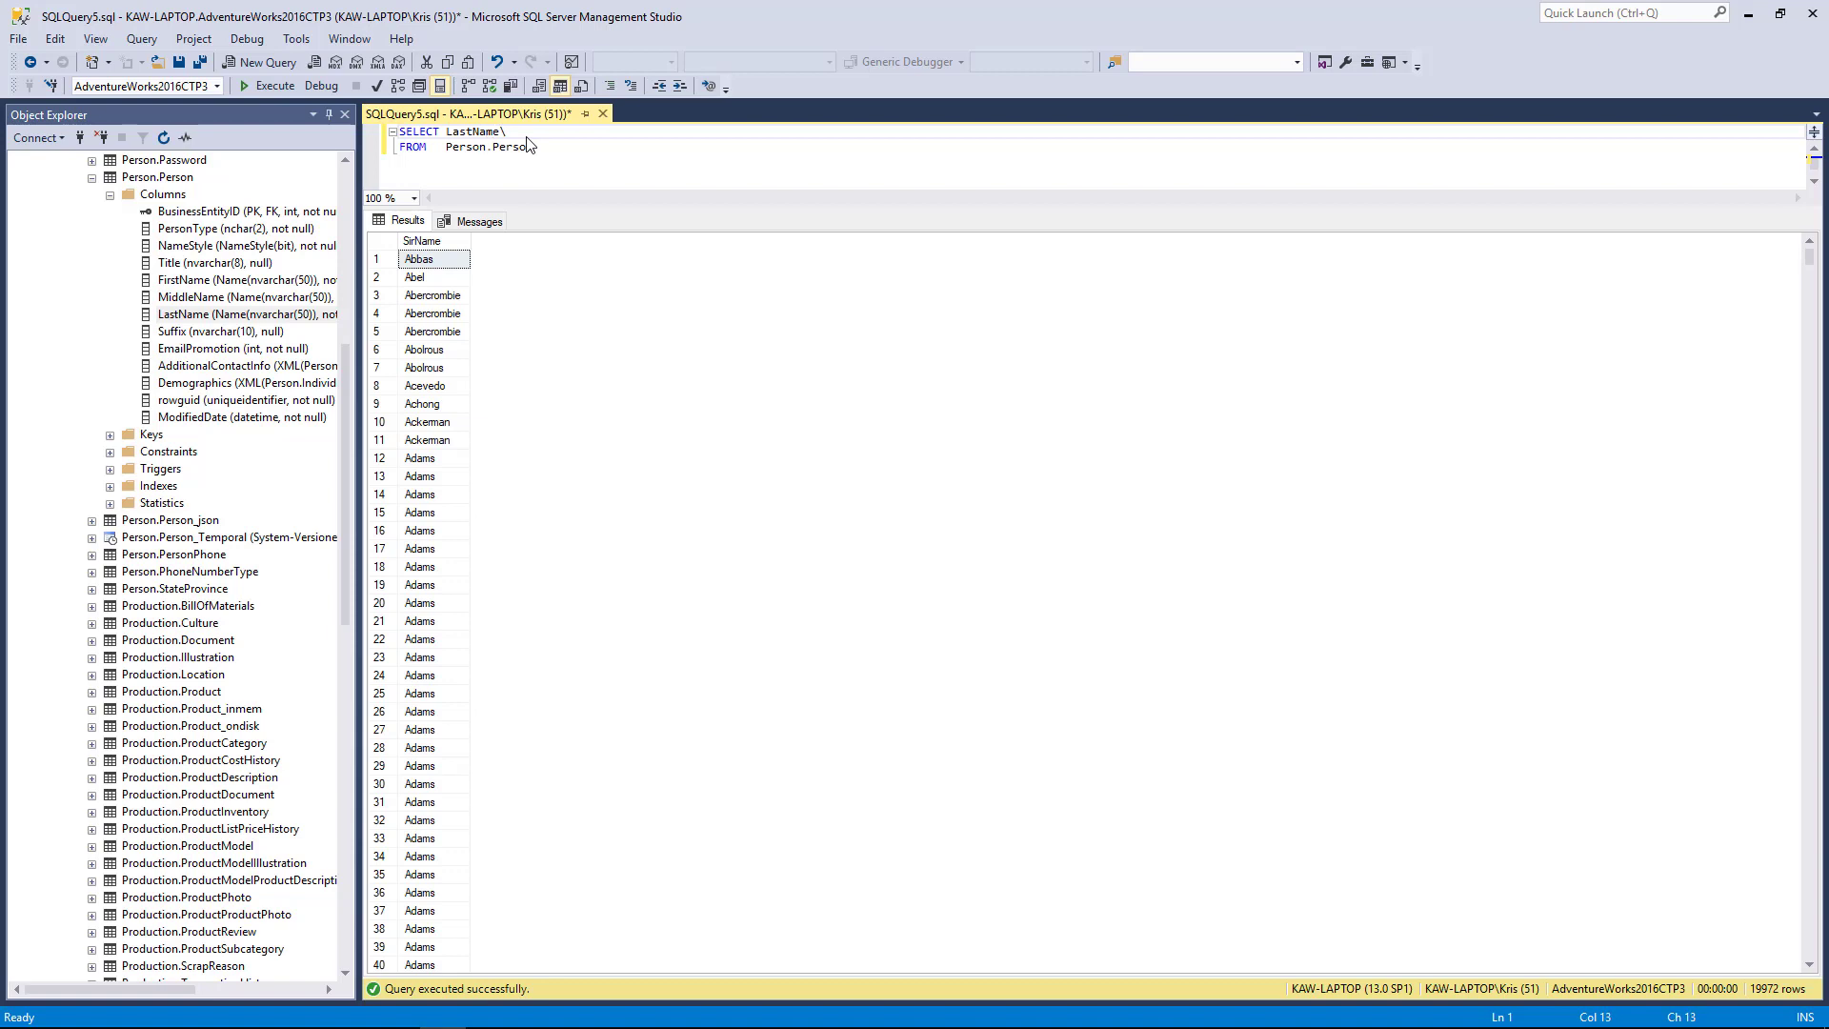
key(BackSpace)
key(BackSpace)
key(BackSpace)
key(BackSpace)
text(UPPER)
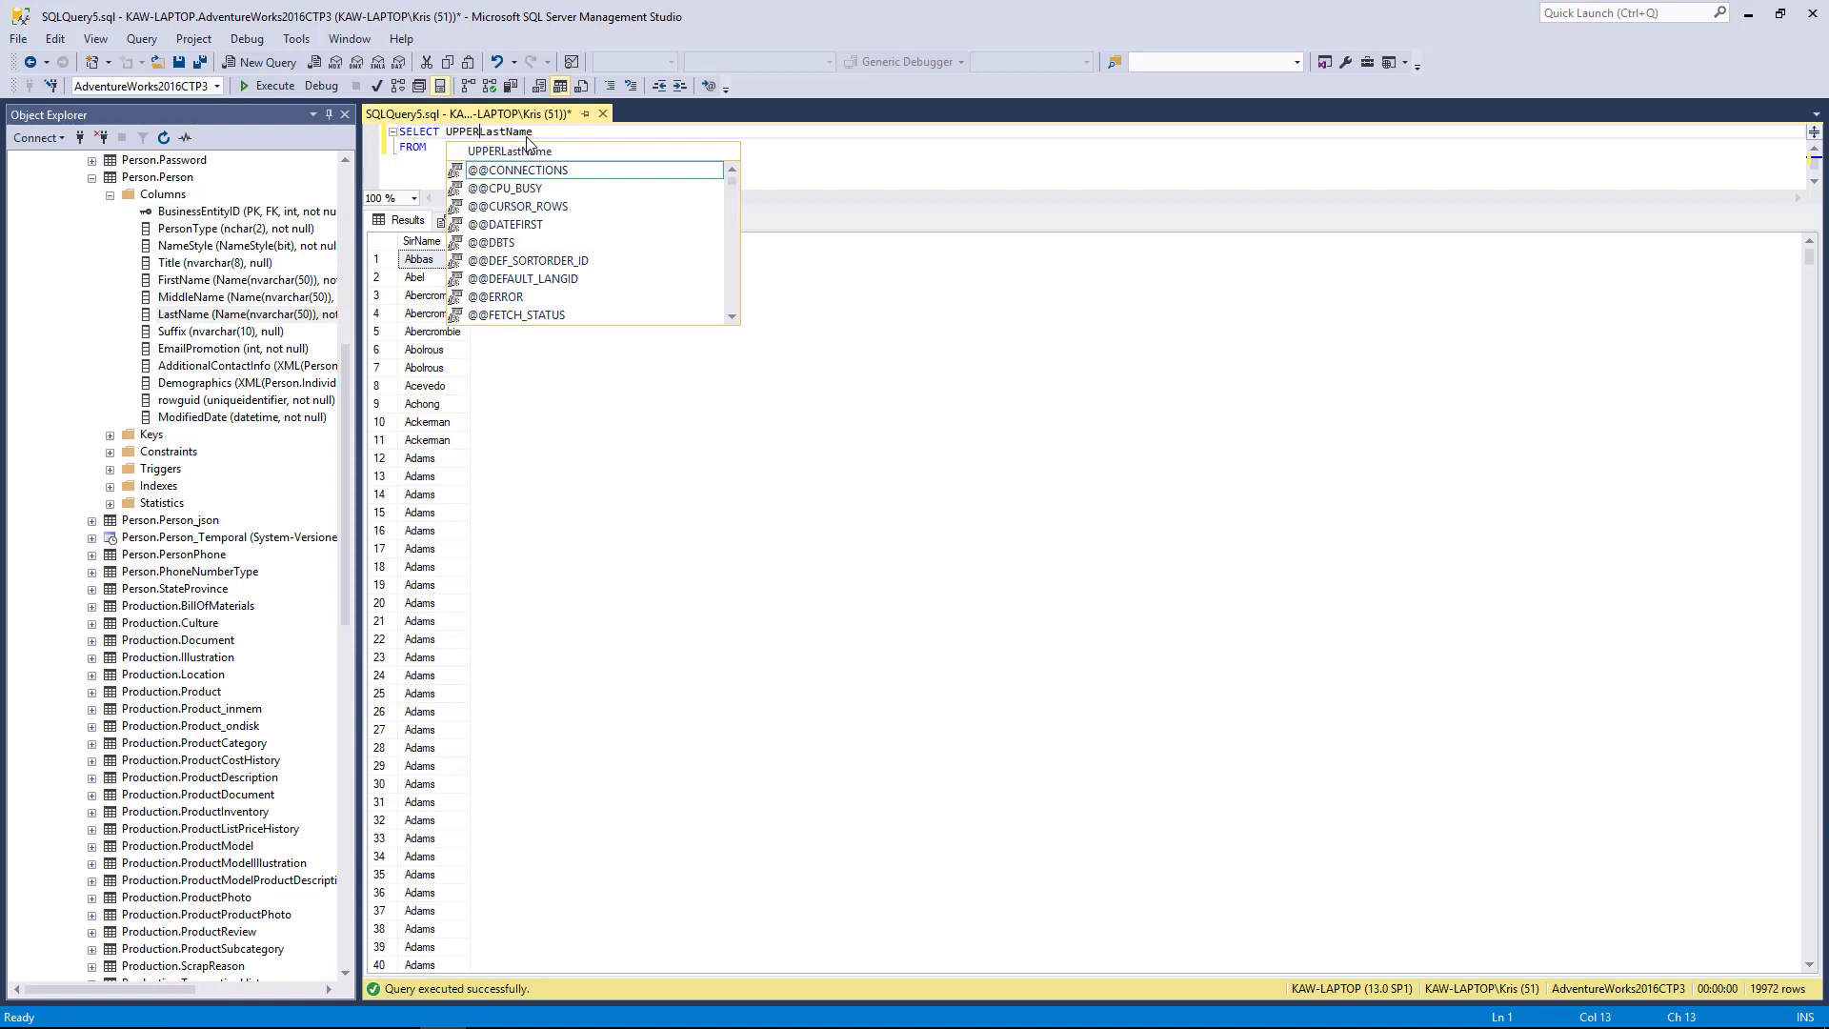
text(()
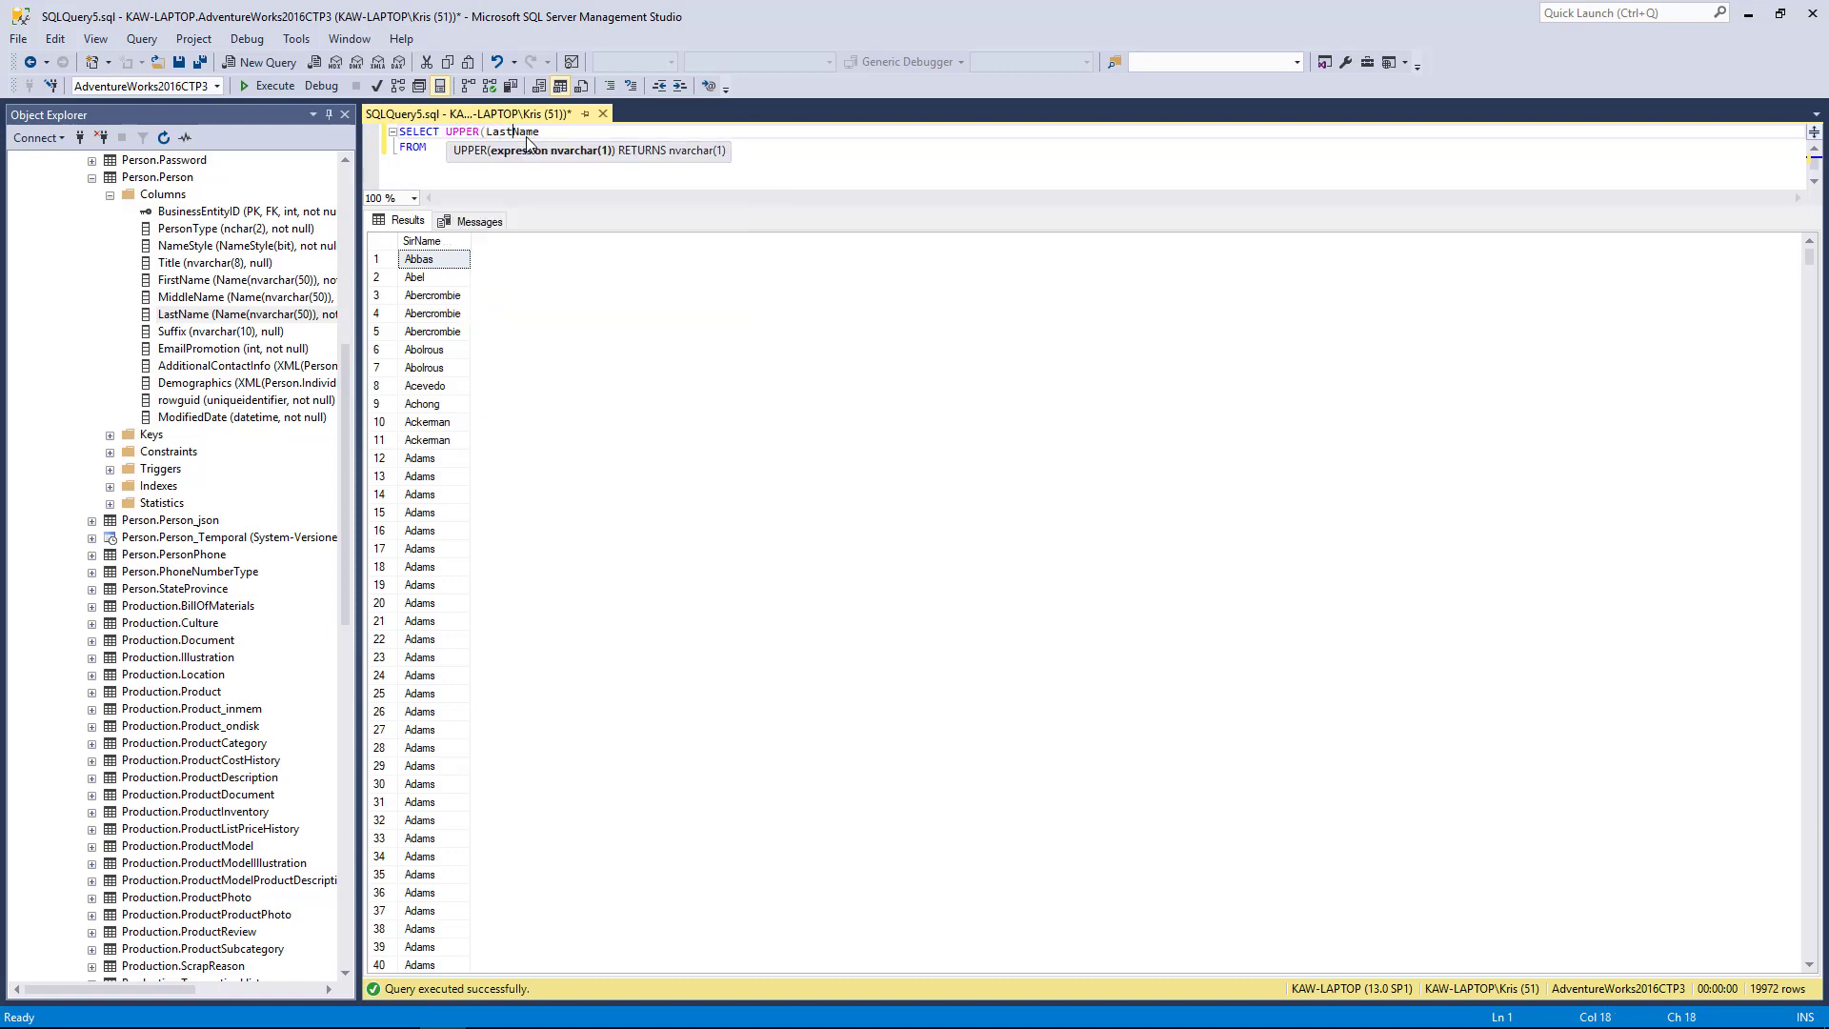
text())
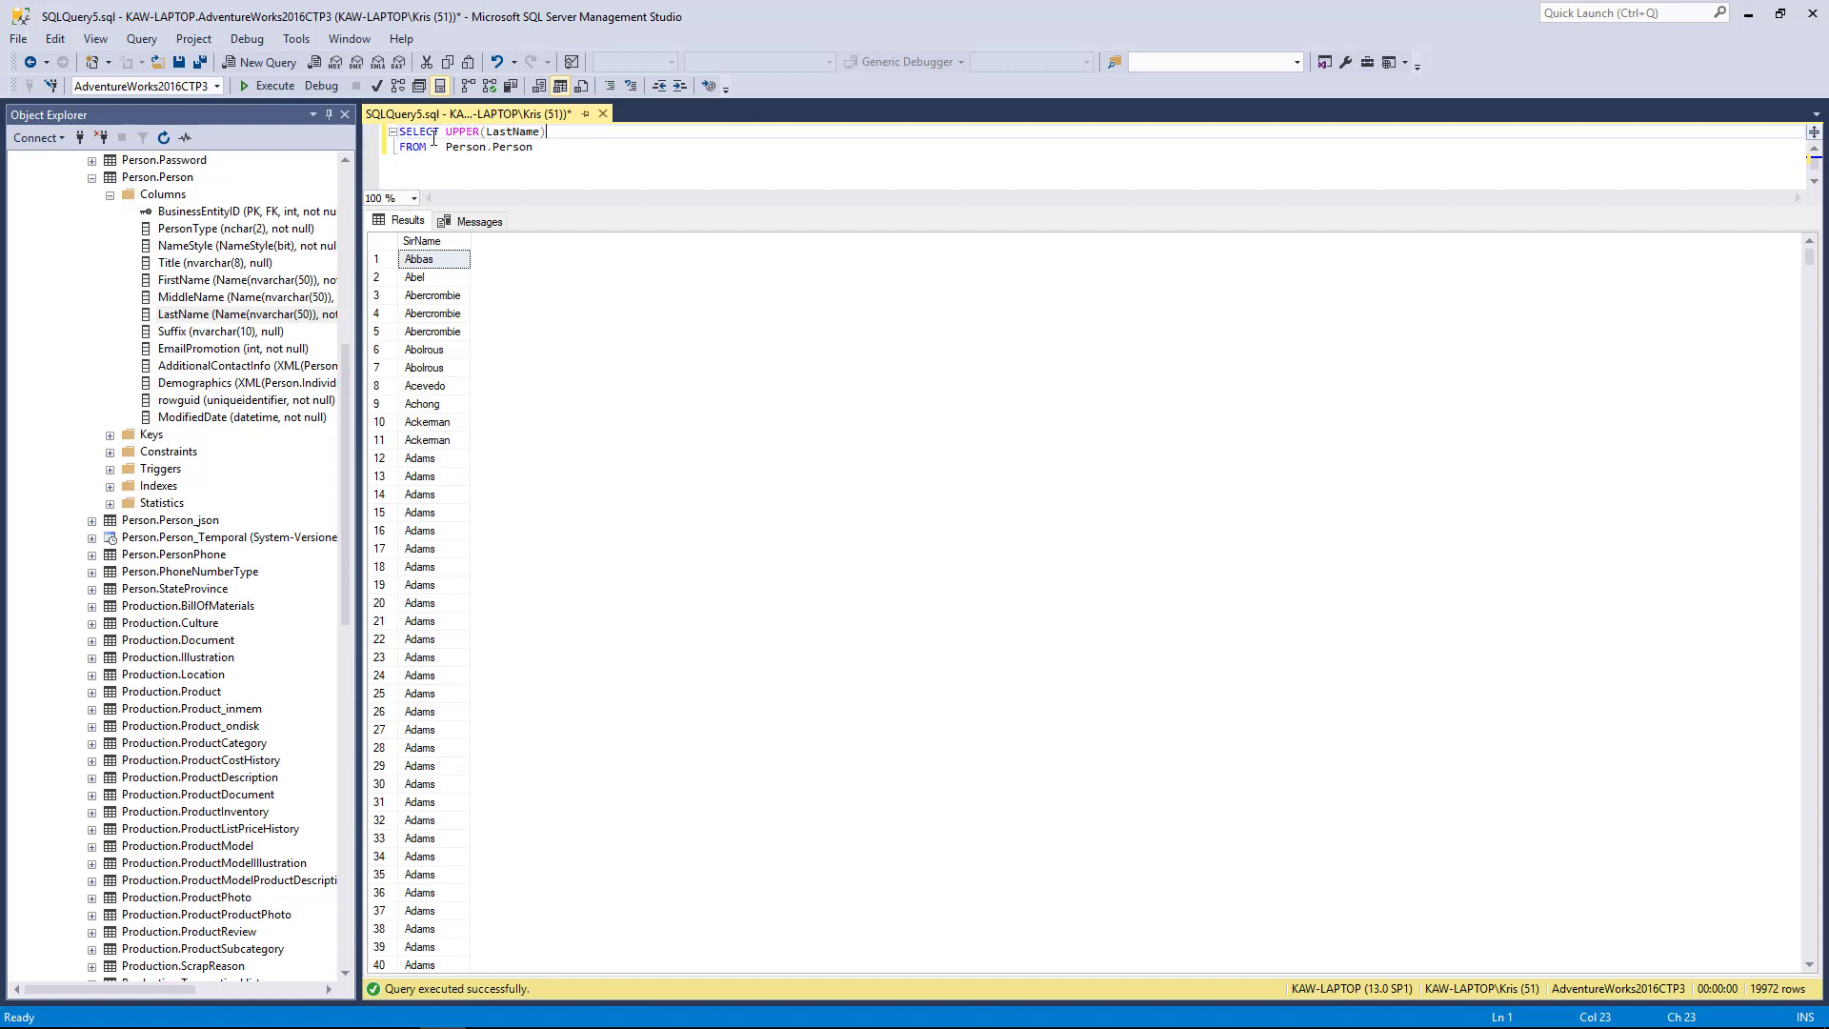
click(261, 86)
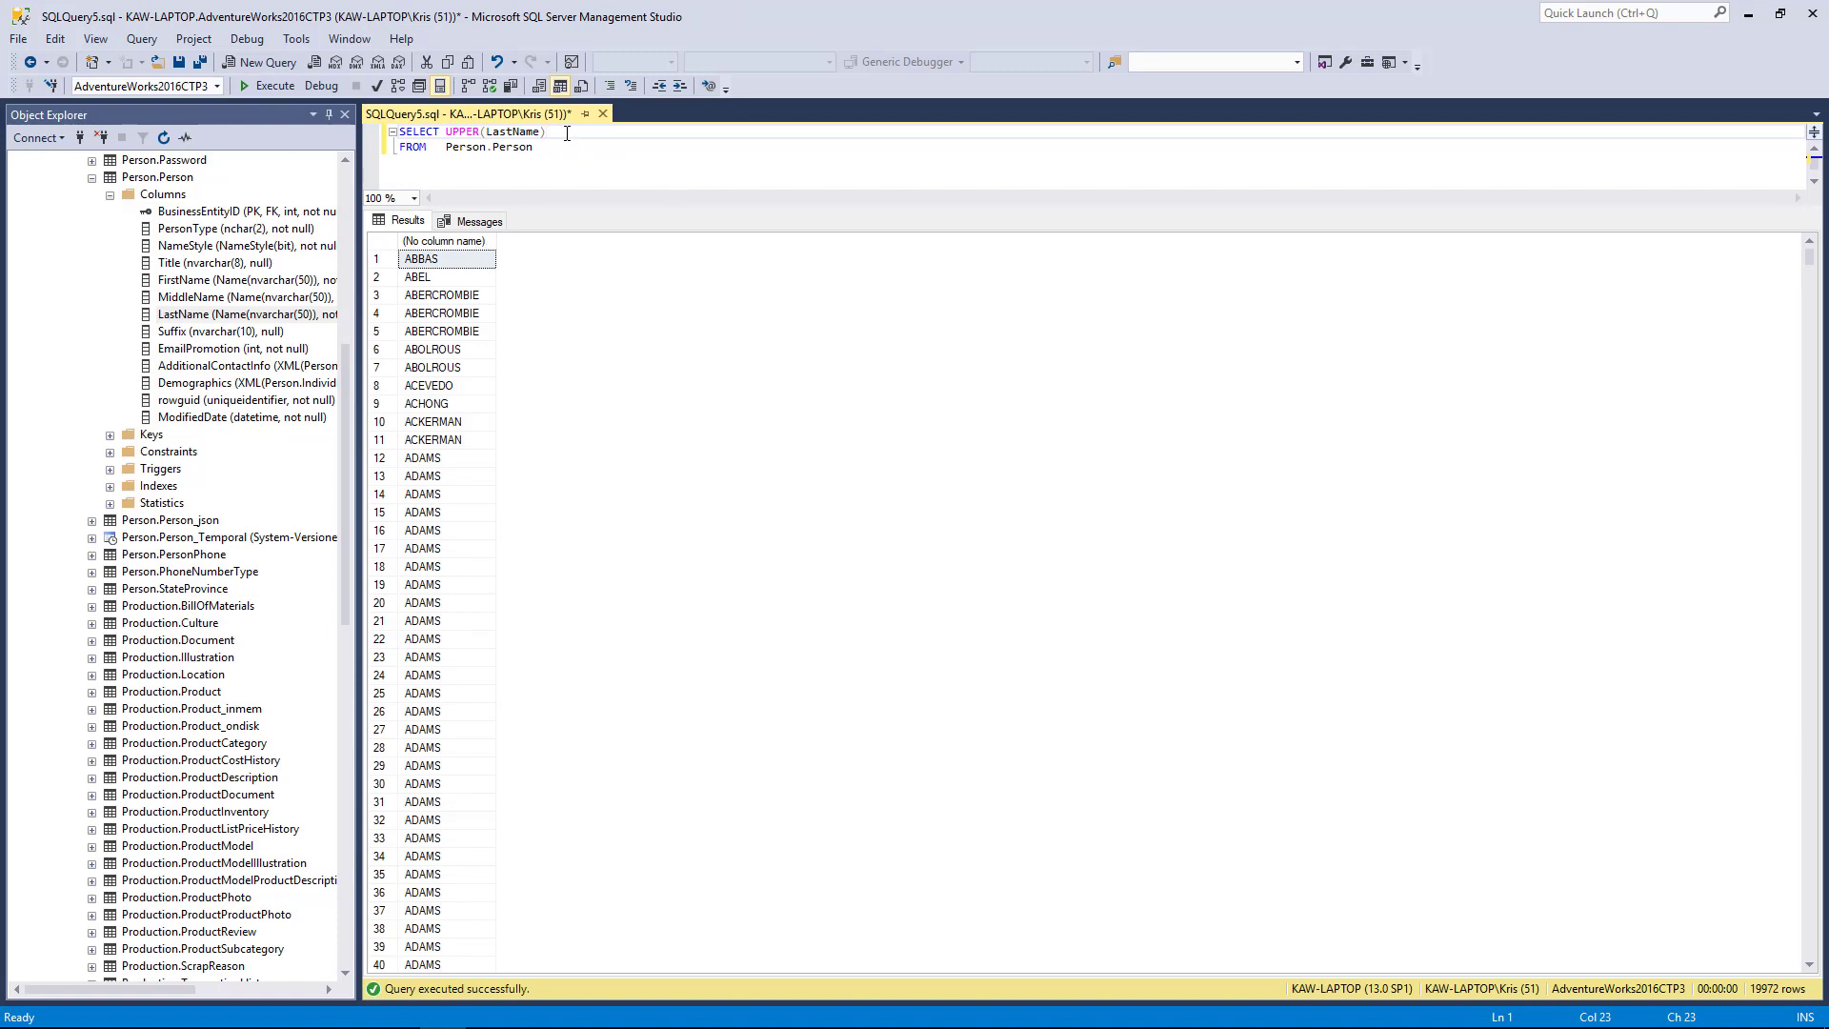
text(as)
text( SirNAme)
Alias UPPER(LastName) as SirName, fixing the 'SirNAme' typo, and rerun the query.
key(BackSpace)
key(BackSpace)
key(BackSpace)
text(a)
text(me)
click(275, 86)
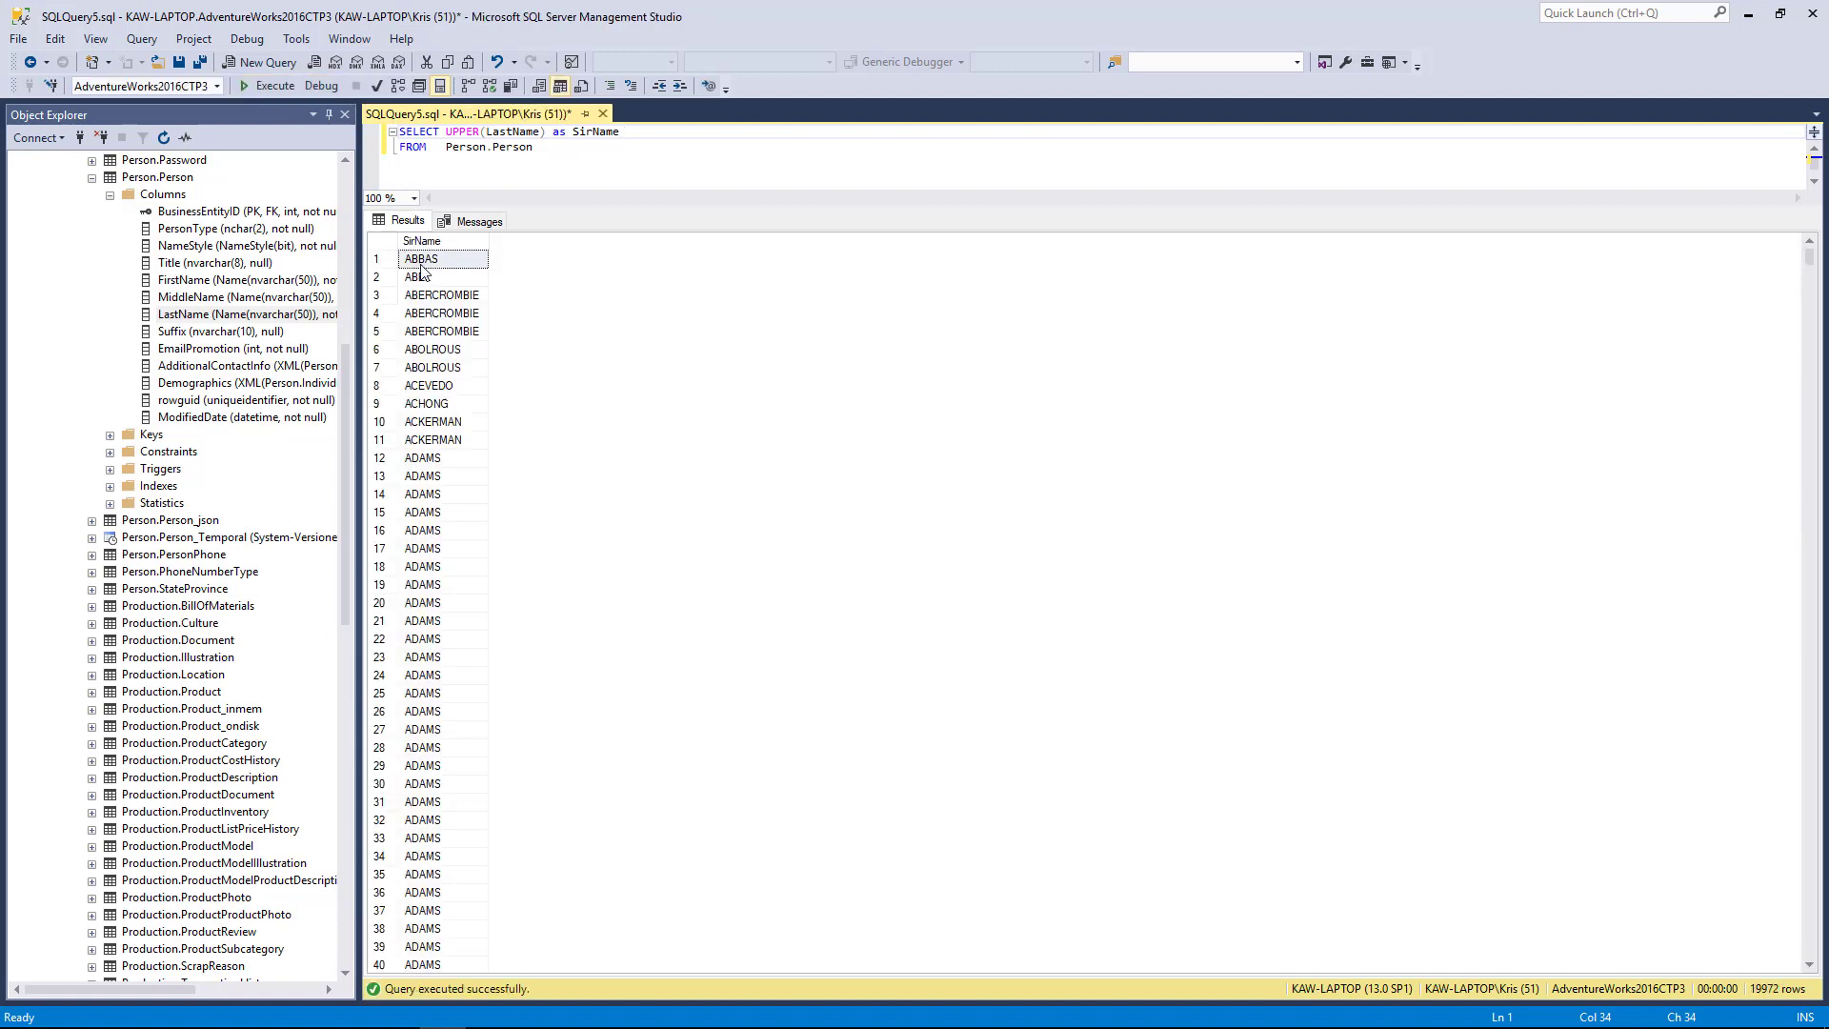